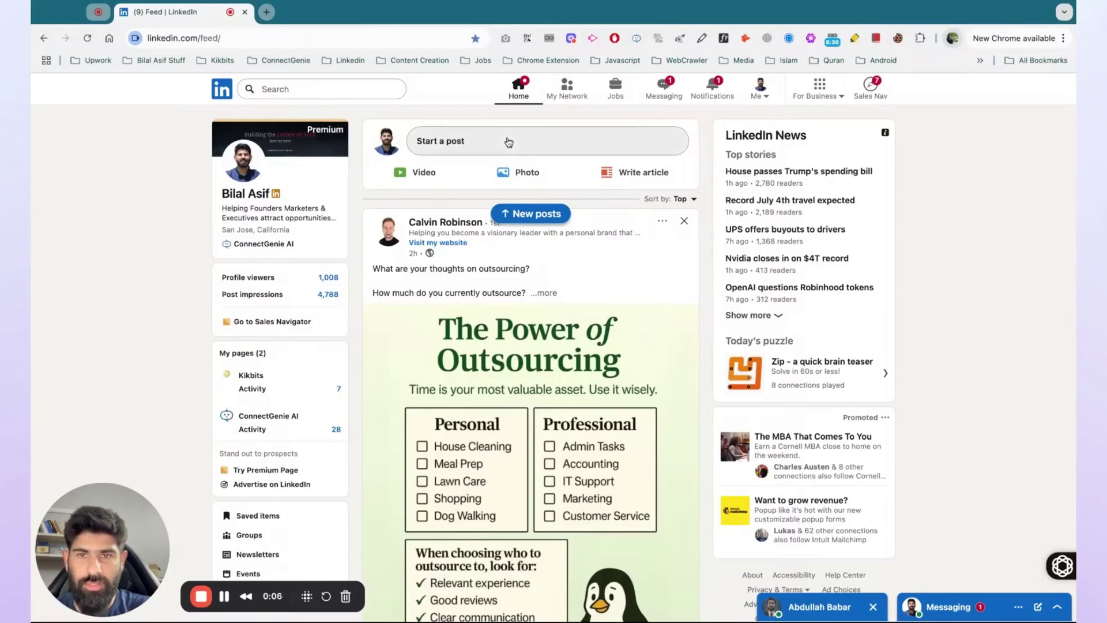
Check the Company Updates post composer's persona picker, which lists no personas, then close the composer
{"action": "left_click", "coordinate": [507, 142]}
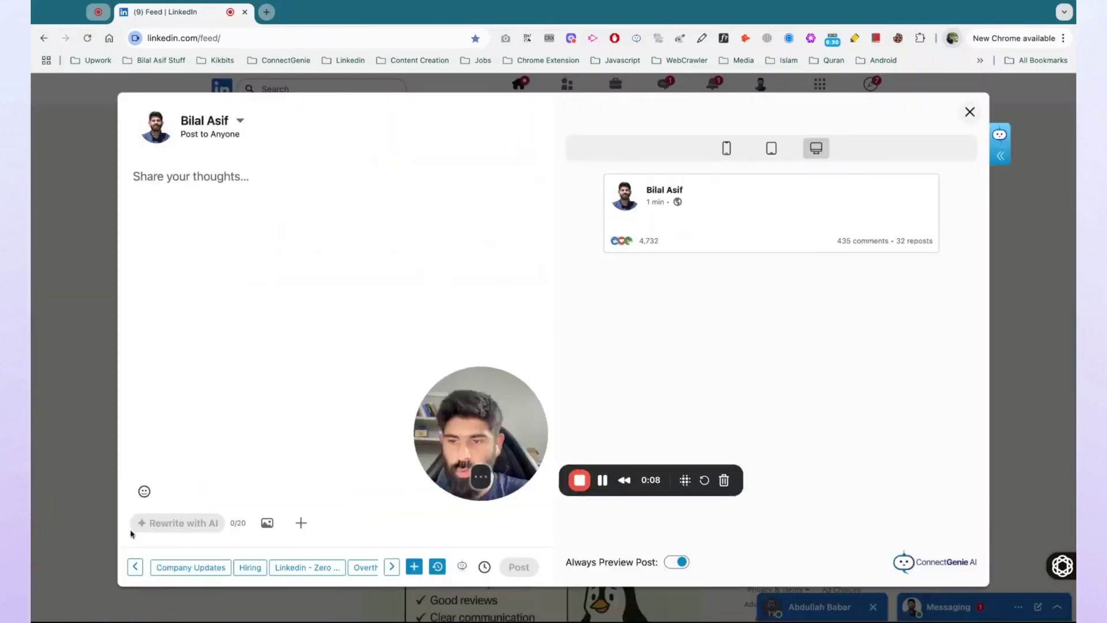
{"action": "left_click", "coordinate": [210, 573]}
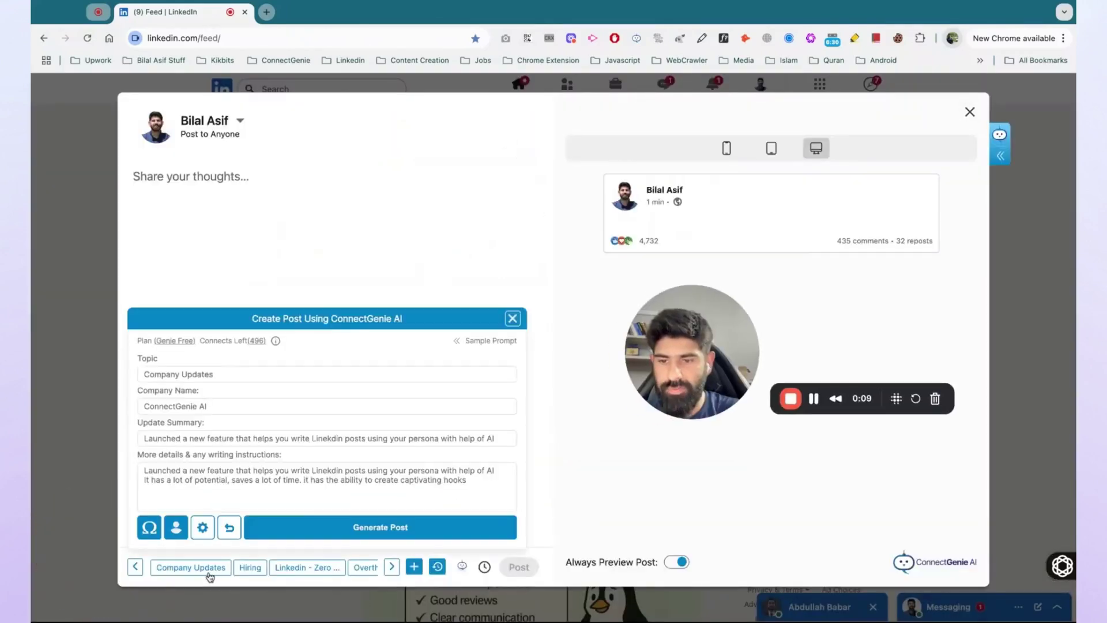
{"action": "left_click", "coordinate": [176, 528]}
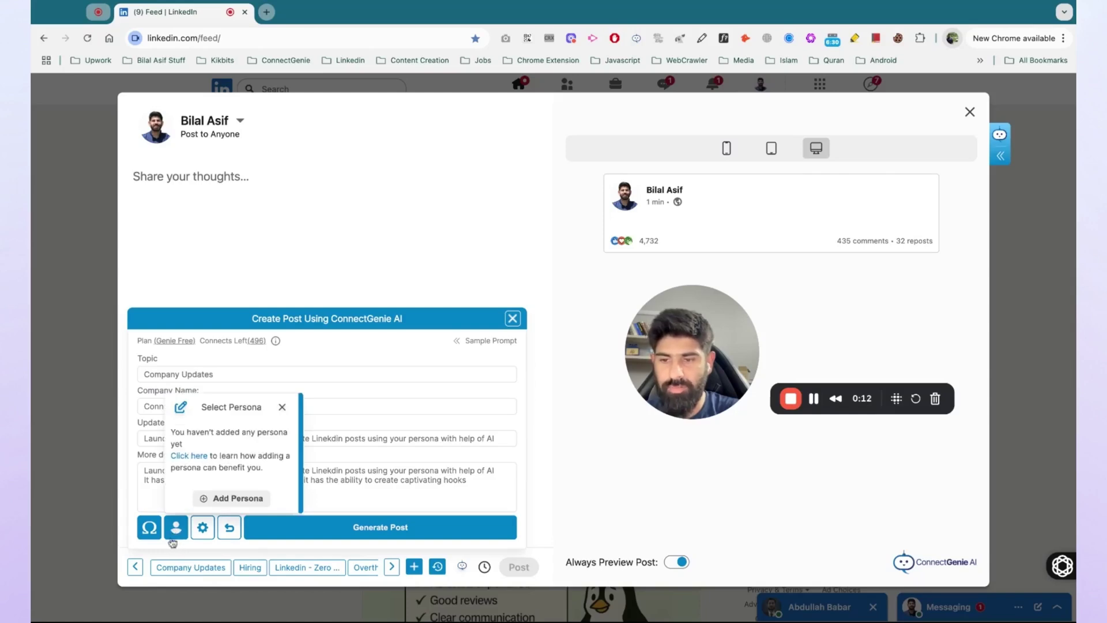
{"action": "left_click", "coordinate": [282, 407]}
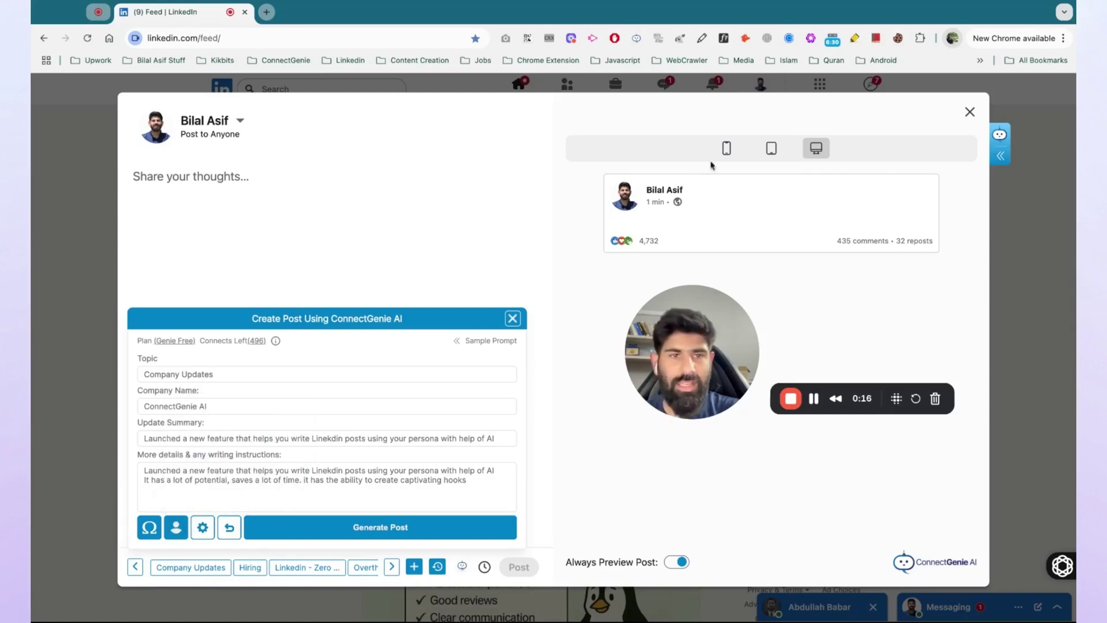
{"action": "left_click", "coordinate": [971, 112]}
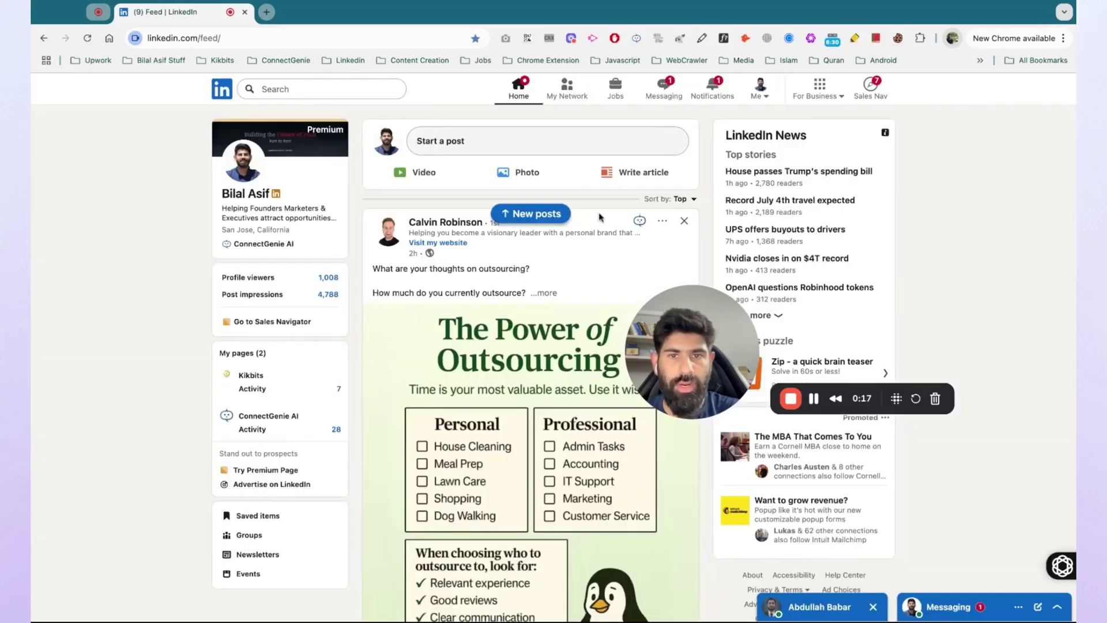
Check the outsourcing post's Connect Note persona picker, which is also empty, then close it
{"action": "left_click", "coordinate": [637, 222]}
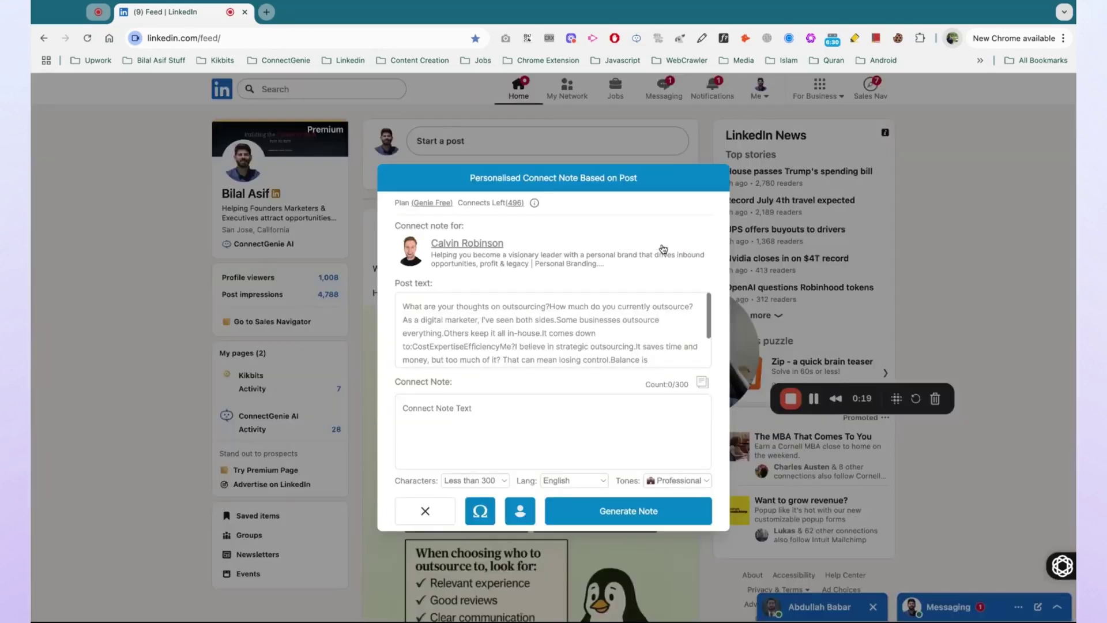
{"action": "left_click", "coordinate": [511, 511]}
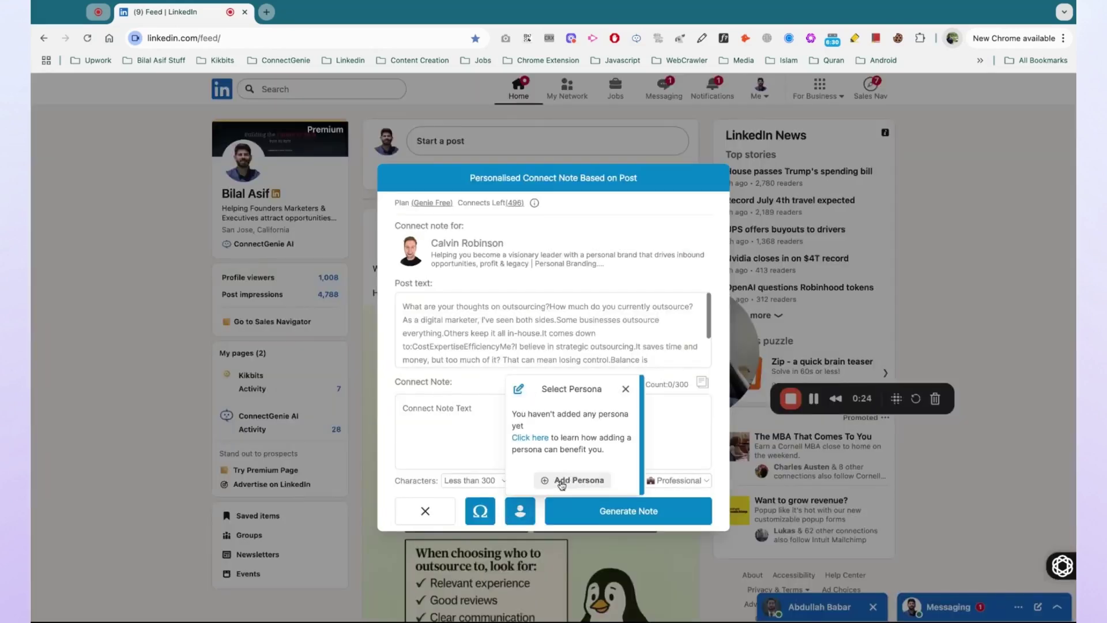
{"action": "left_click", "coordinate": [442, 511]}
From the comment box's Comment Tone persona picker, start a new persona with Add Persona
{"action": "scroll", "coordinate": [577, 346], "scroll_direction": "down", "scroll_amount": 7}
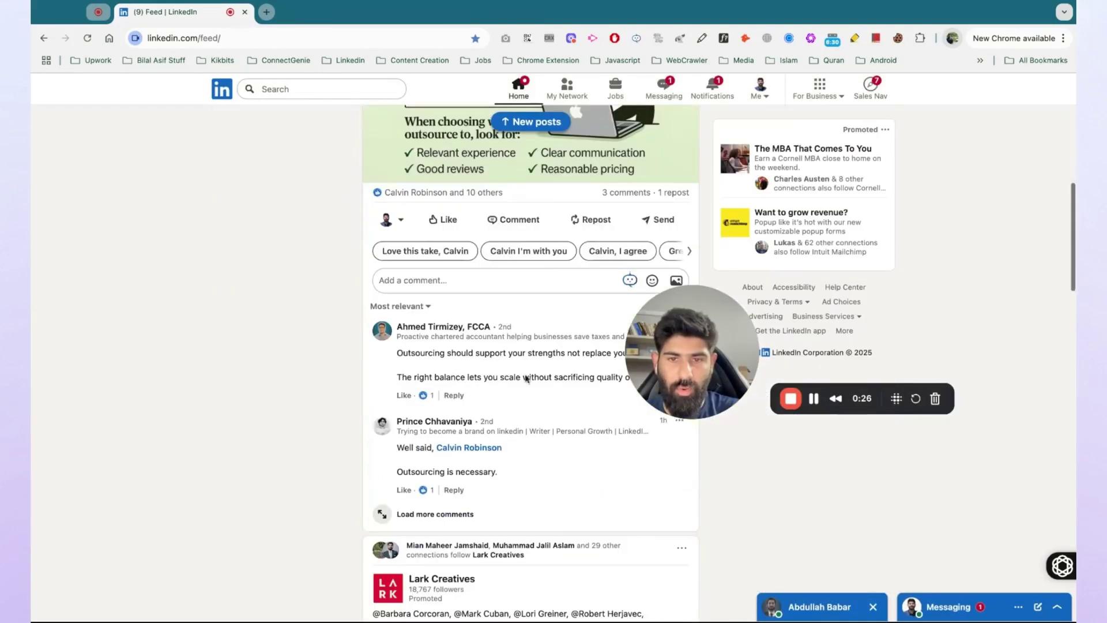
{"action": "mouse_move", "coordinate": [629, 282]}
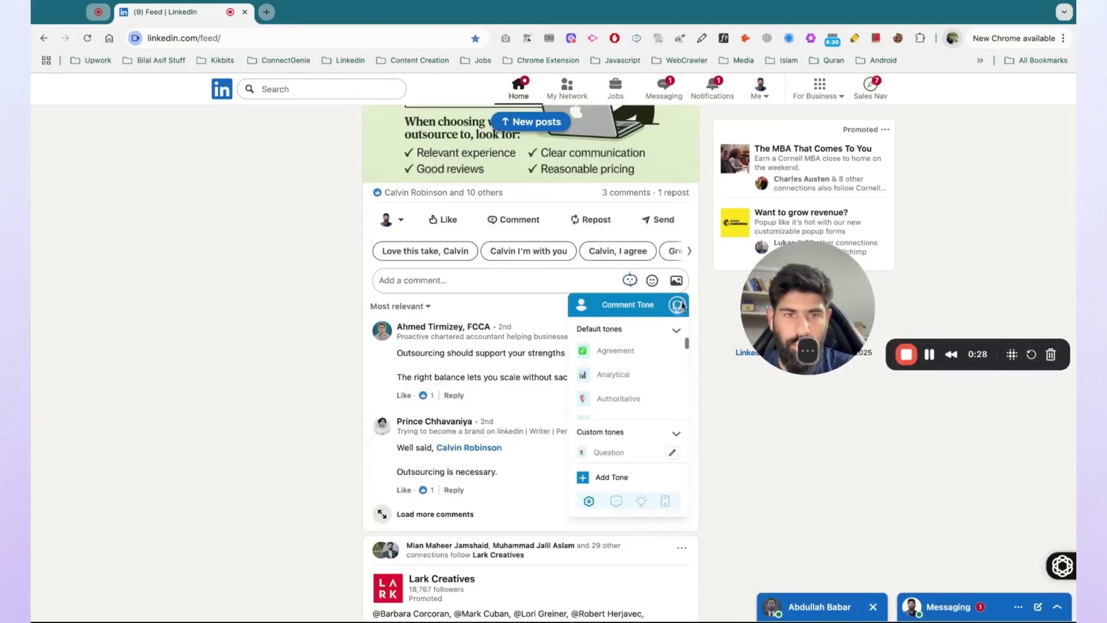
{"action": "left_click", "coordinate": [589, 499]}
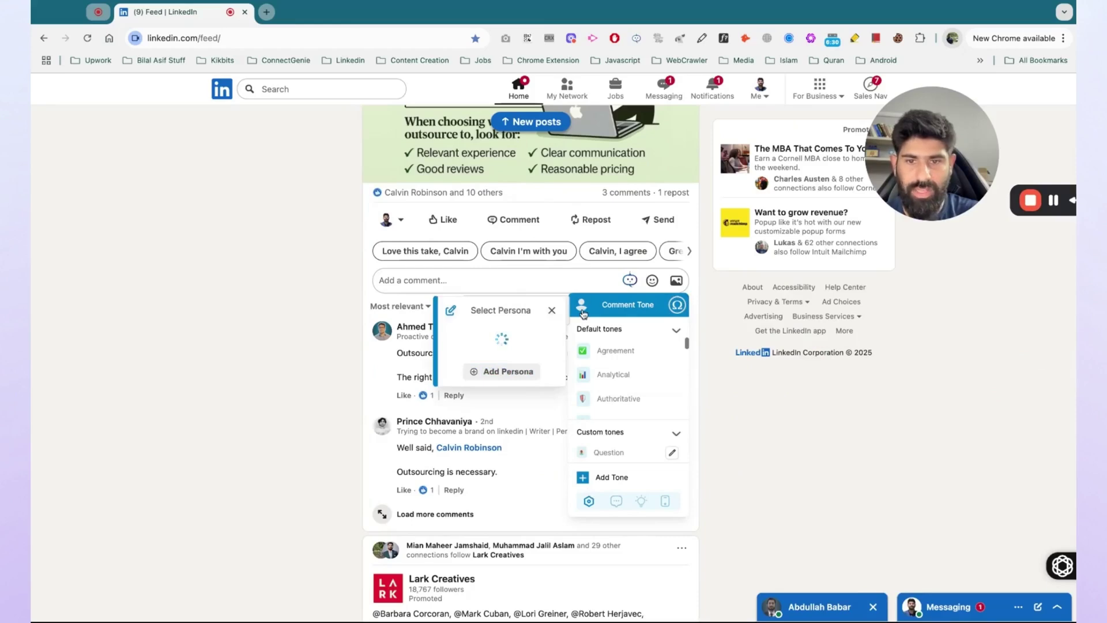
{"action": "left_click", "coordinate": [519, 381]}
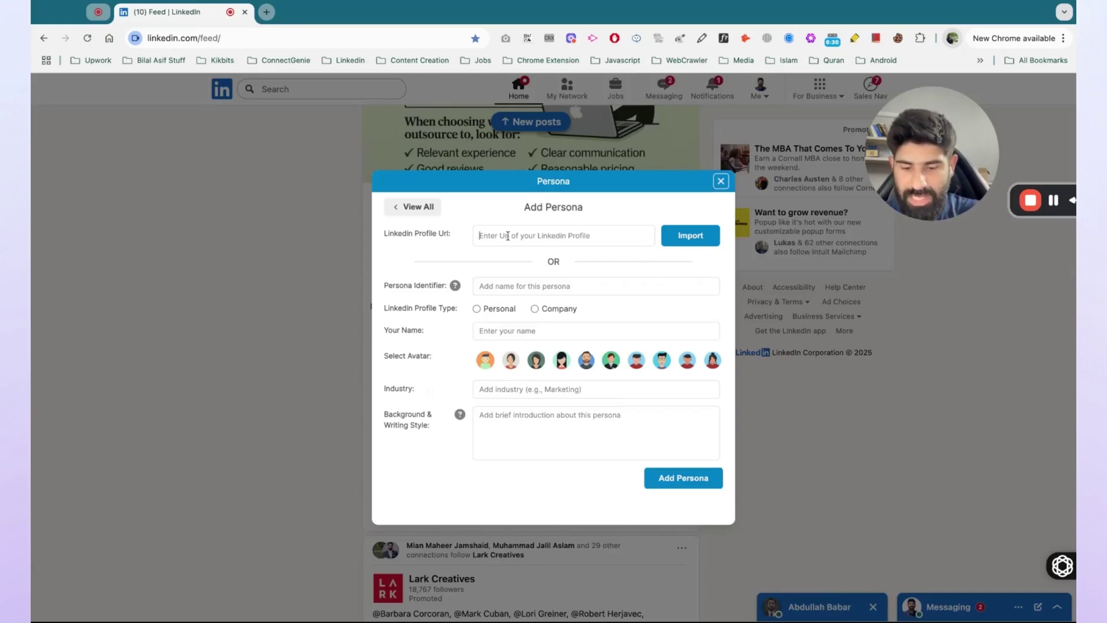
Import the owner's LinkedIn profile URL, filling title 'Founder | Lead Chrome Extension Developer' and background
{"action": "key", "text": "super+v"}
{"action": "key", "text": "super+a"}
{"action": "key", "text": "BackSpace"}
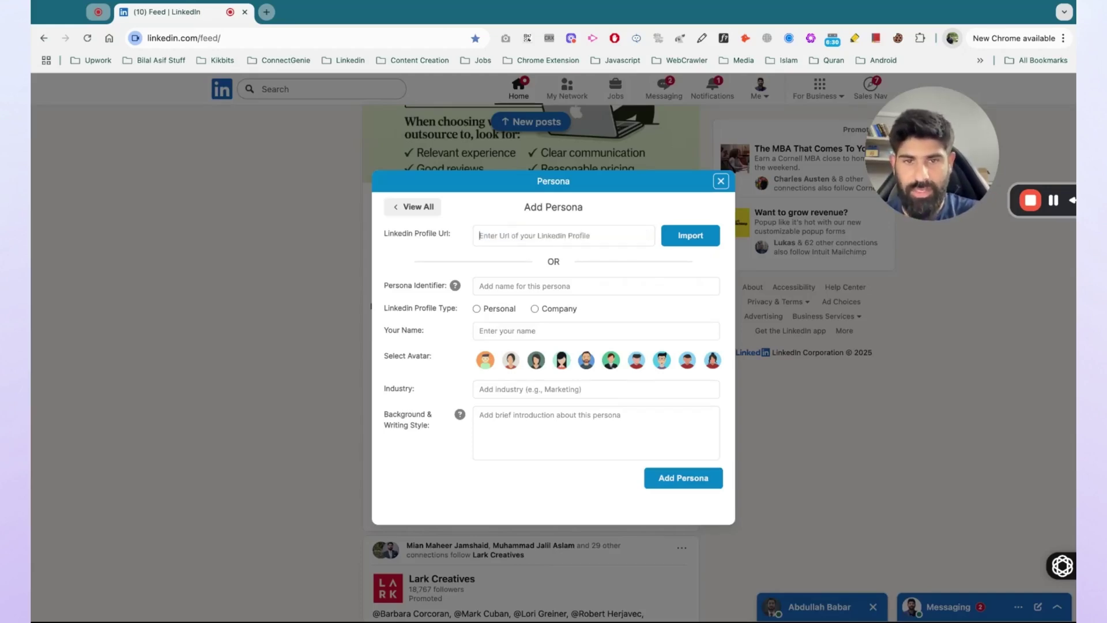
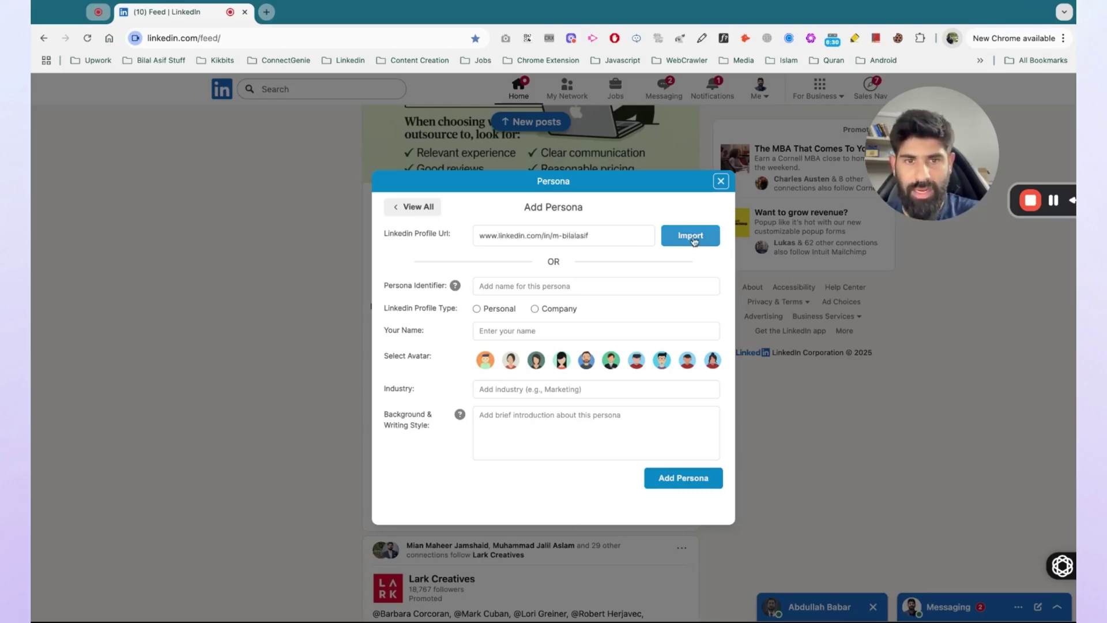
{"action": "left_click", "coordinate": [694, 242]}
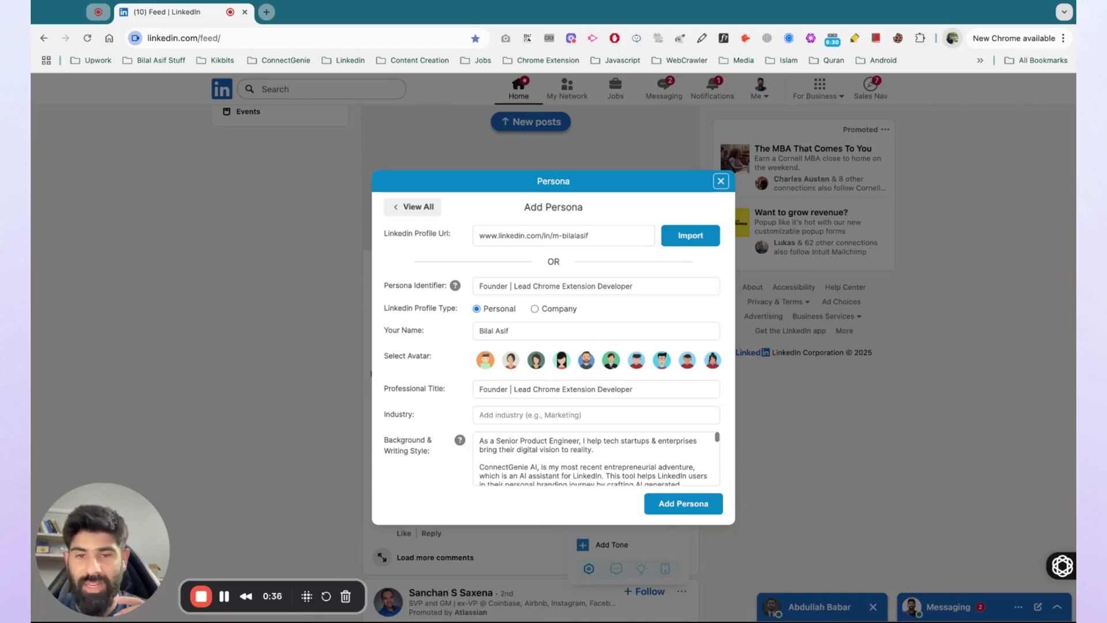
Replace the persona identifier with the owner's first name followed by 'Founder Persona'
{"action": "double_click", "coordinate": [546, 286]}
{"action": "key", "text": "super+a"}
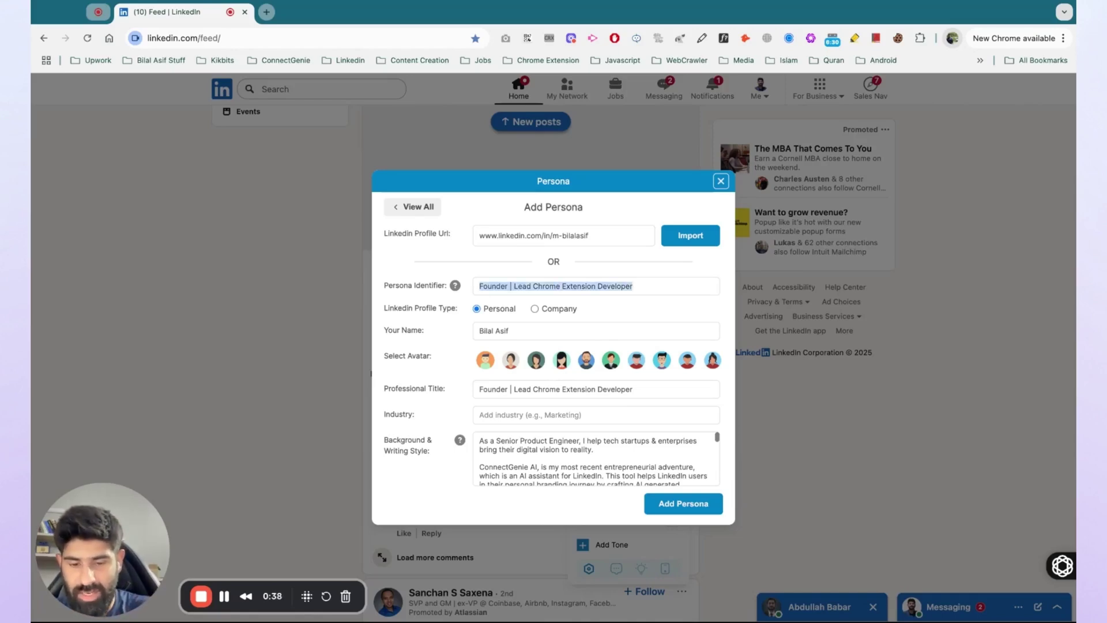
{"action": "type", "text": "Bilal's Founder "}
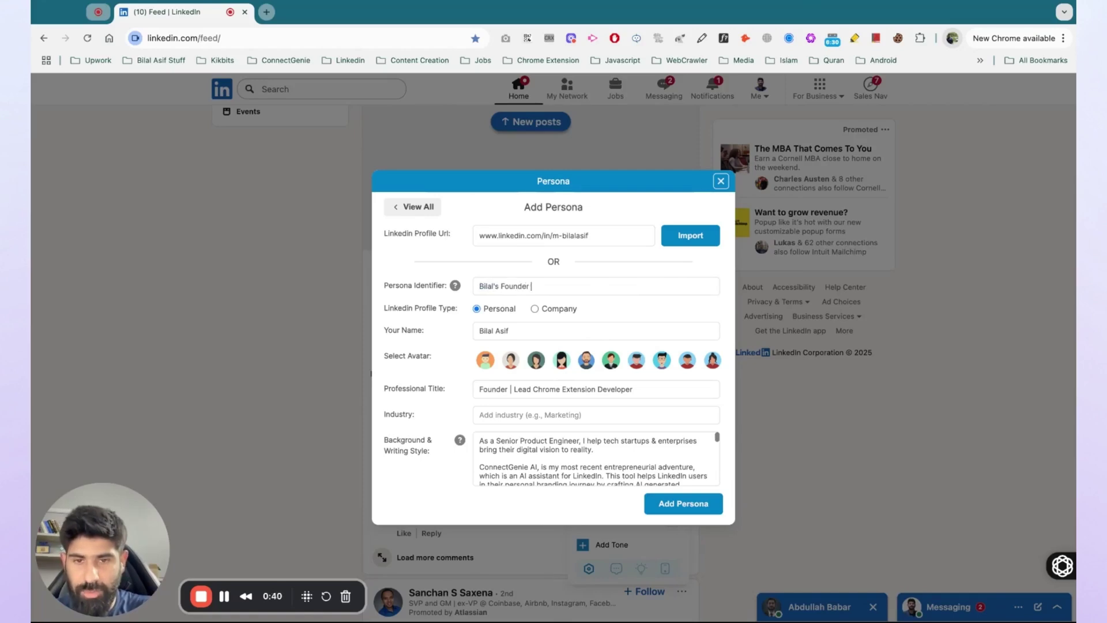
{"action": "type", "text": "Persona."}
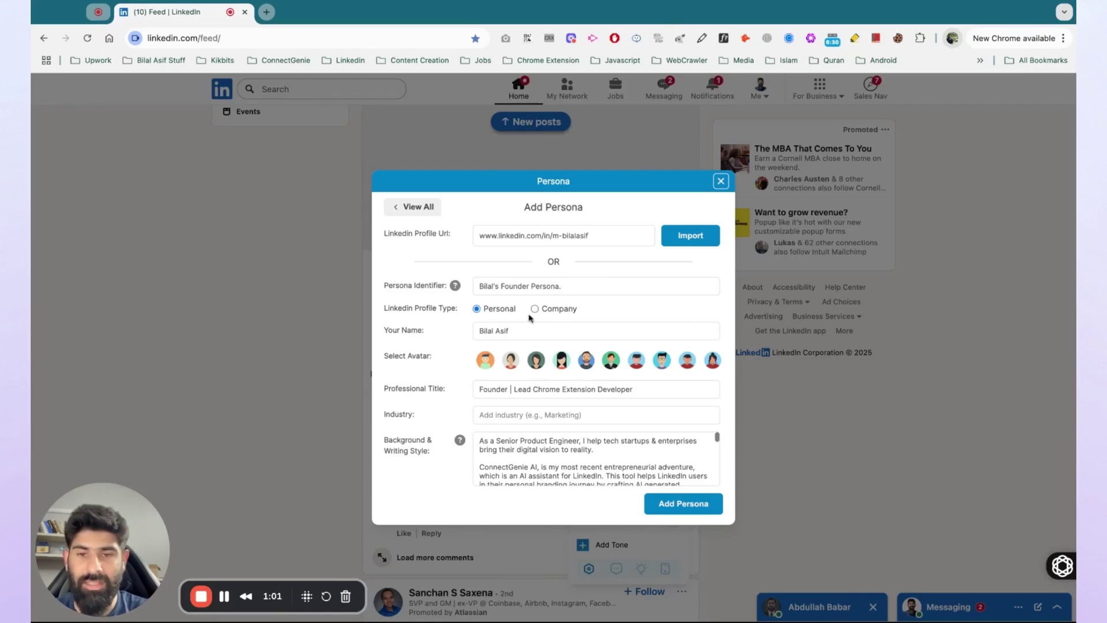
{"action": "left_click", "coordinate": [534, 309]}
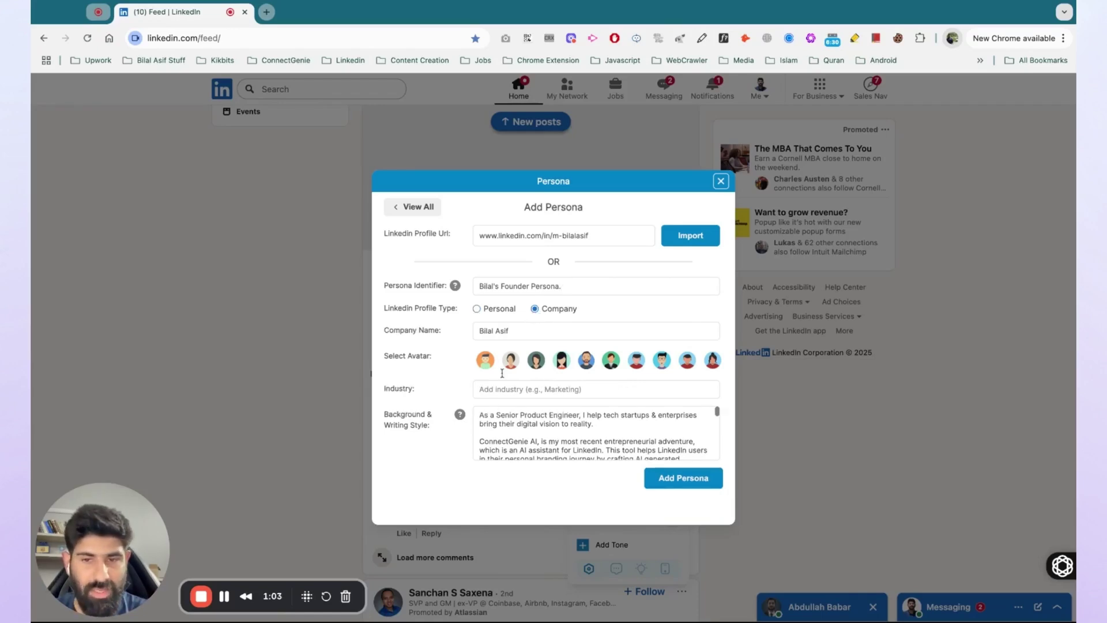
{"action": "left_click", "coordinate": [477, 310]}
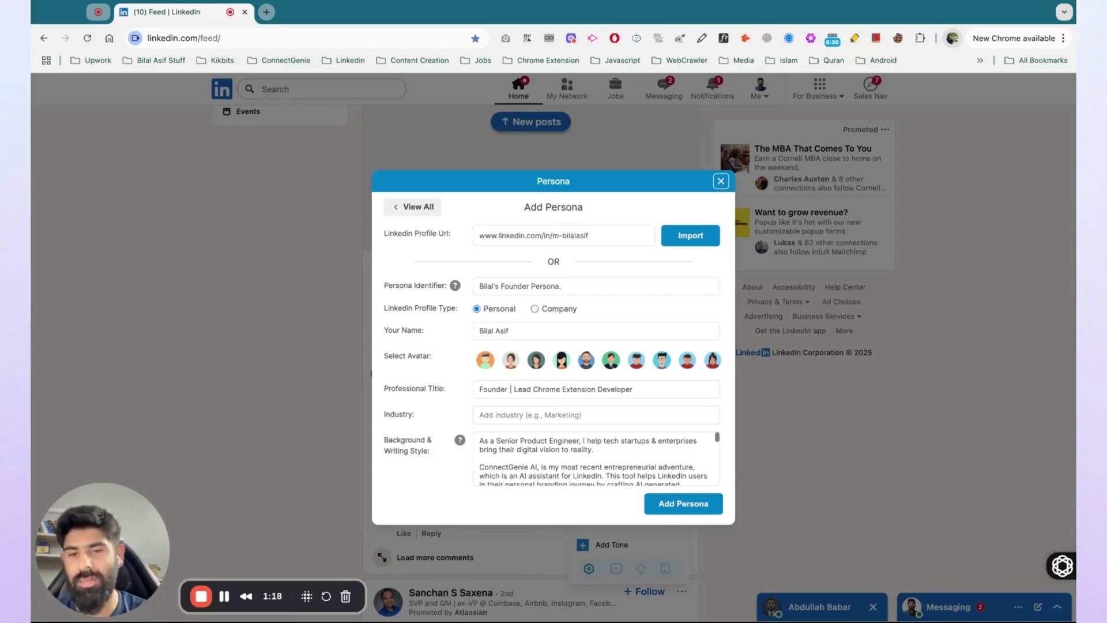
{"action": "left_click", "coordinate": [534, 309]}
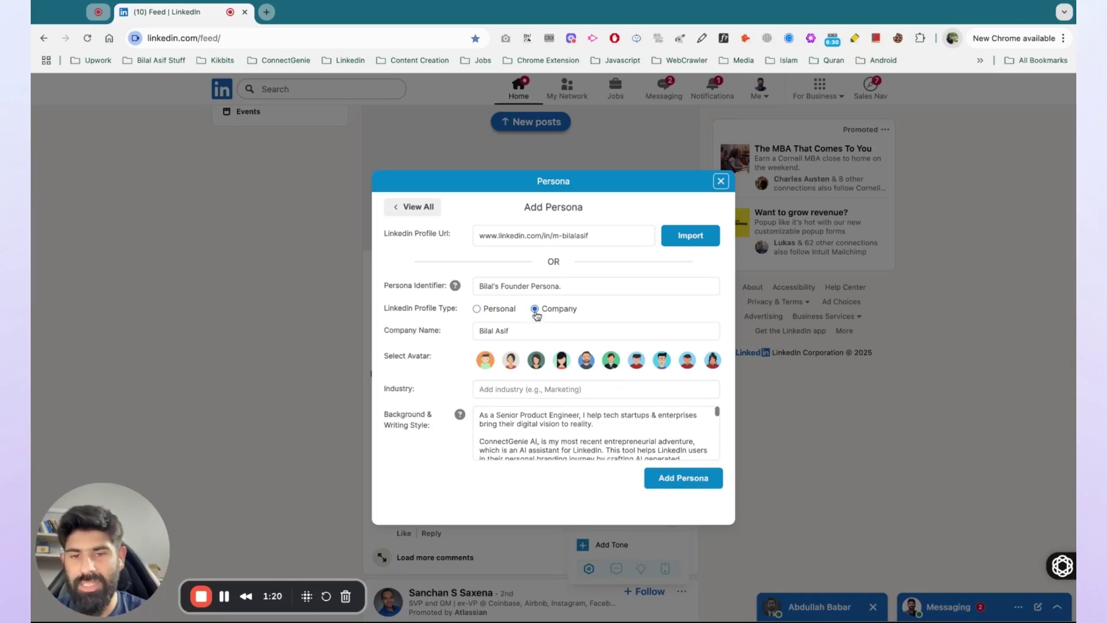
{"action": "left_click", "coordinate": [476, 309]}
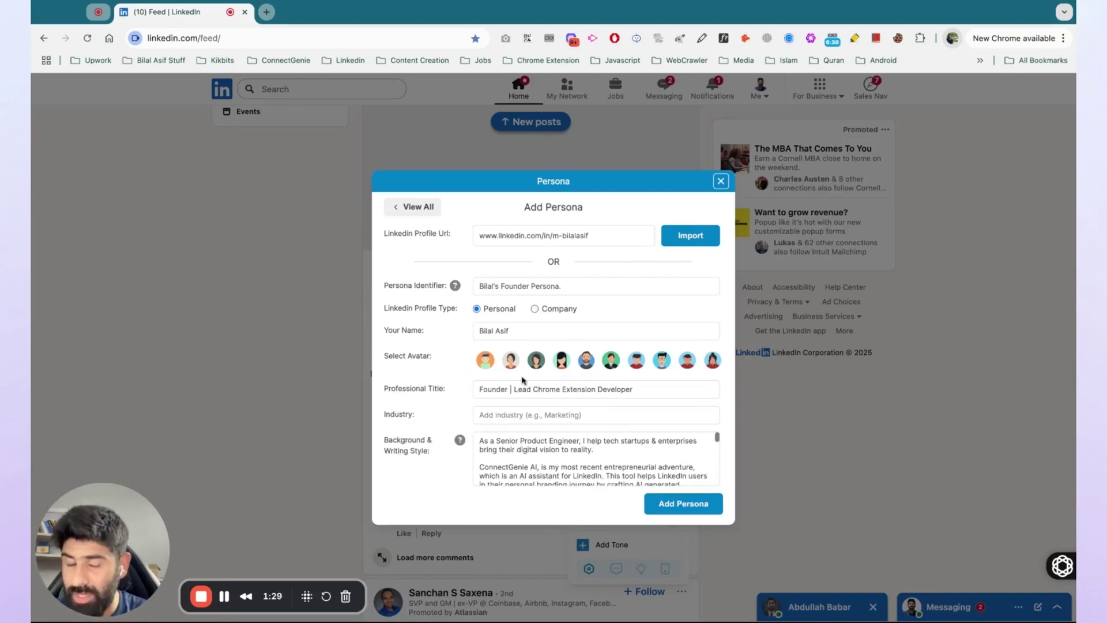
Pick the fifth avatar, a male one, for the founder persona
{"action": "left_click", "coordinate": [586, 361]}
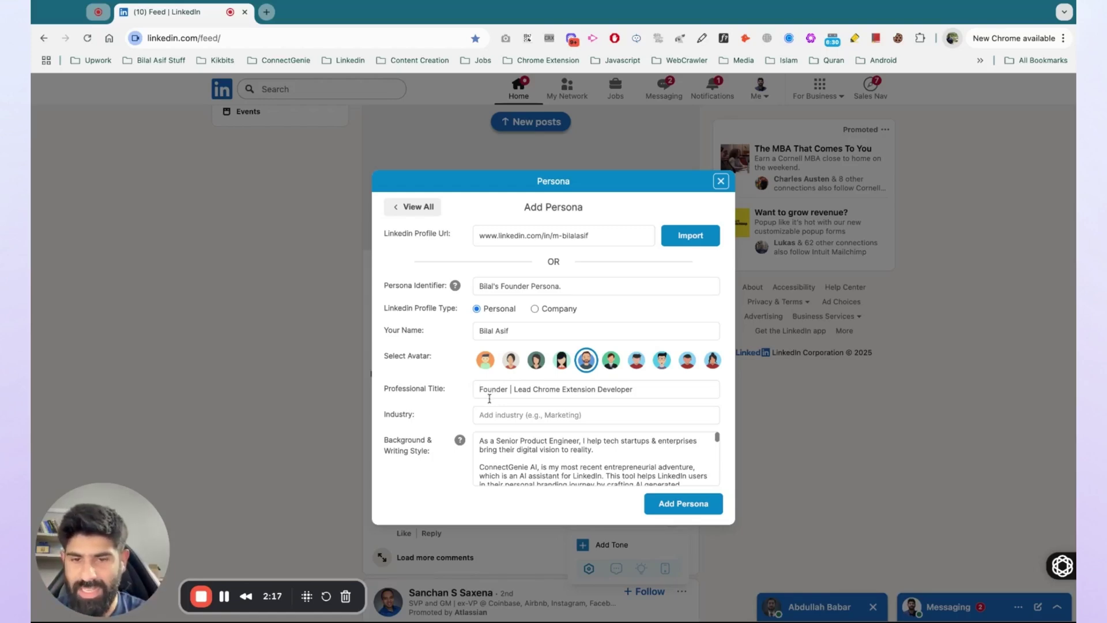
Shorten the professional title to 'Founder & CEO'
{"action": "left_click", "coordinate": [510, 390]}
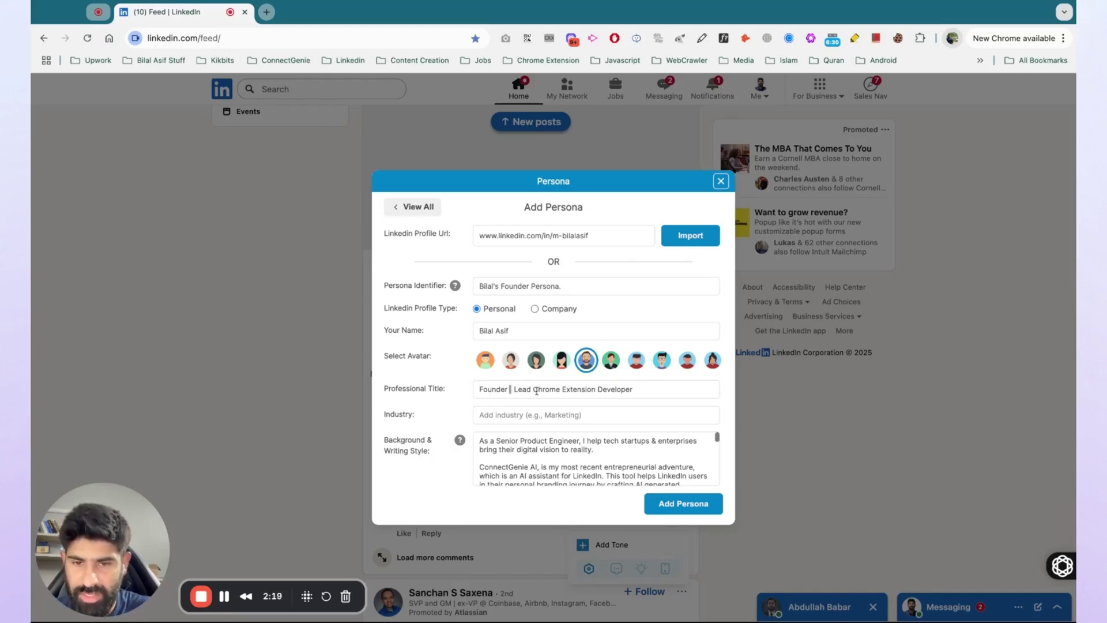
{"action": "key", "text": "shift+super+Right"}
{"action": "key", "text": "BackSpace"}
{"action": "type", "text": "& CEO"}
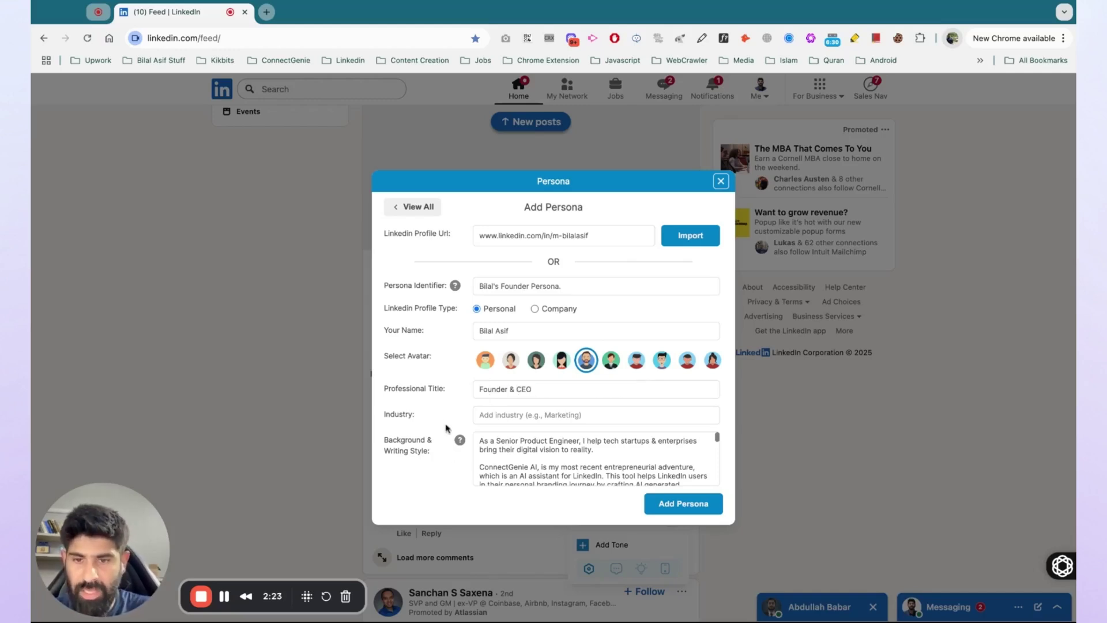
{"action": "left_click", "coordinate": [501, 411]}
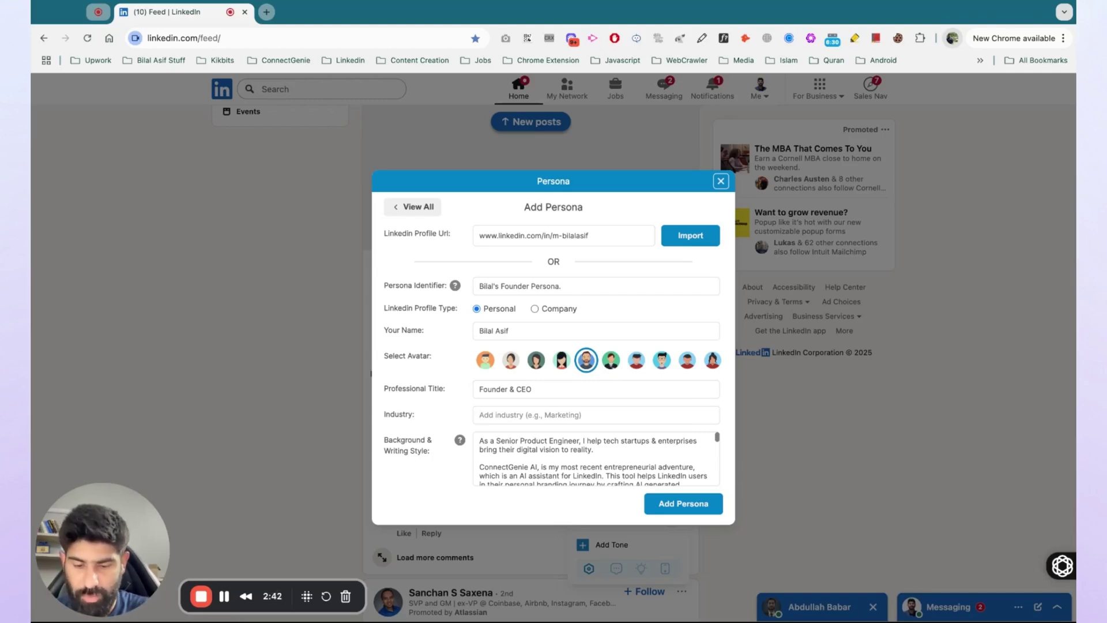
Enter 'Tech and AI + Entrepreneurship' as the founder persona's industry
{"action": "type", "text": "Tech and"}
{"action": "type", "text": "AI"}
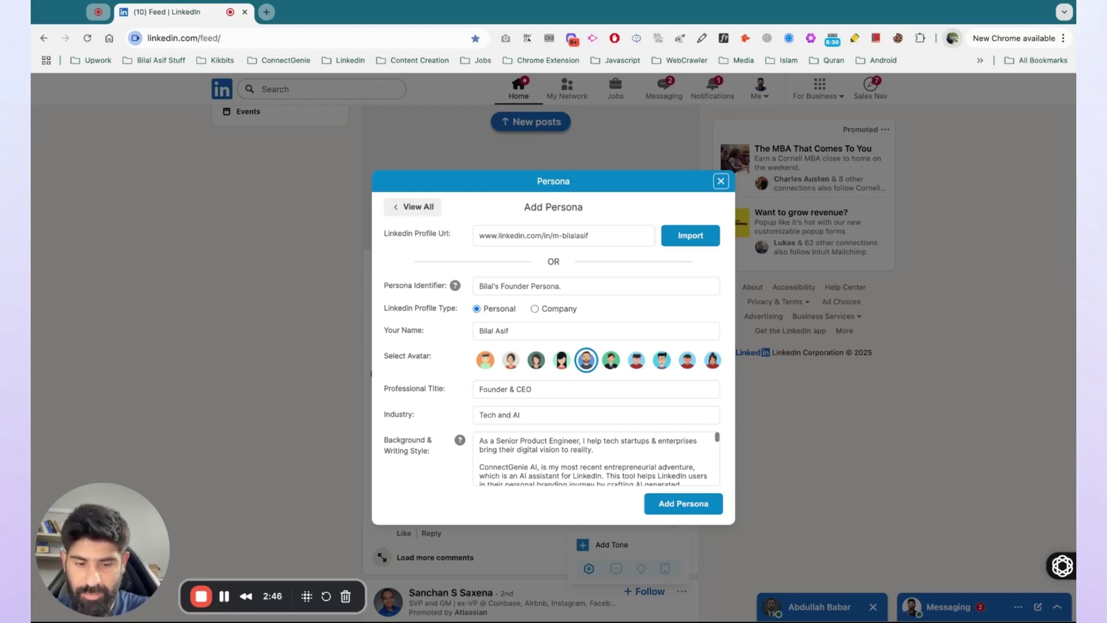
{"action": "type", "text": " + Entrepreneurship"}
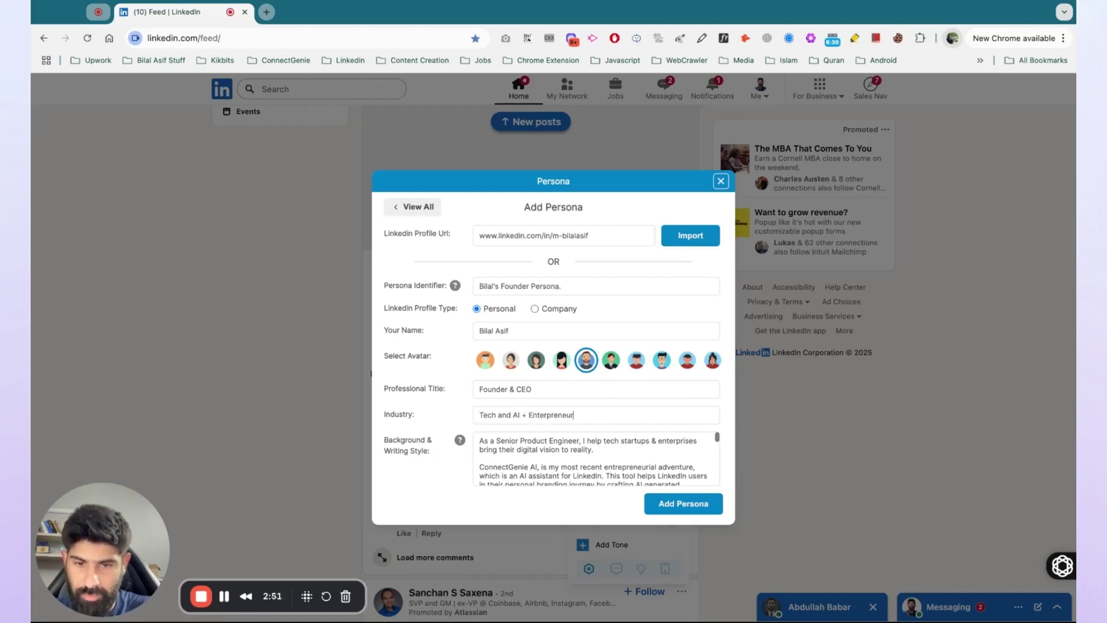
{"action": "left_click", "coordinate": [482, 459]}
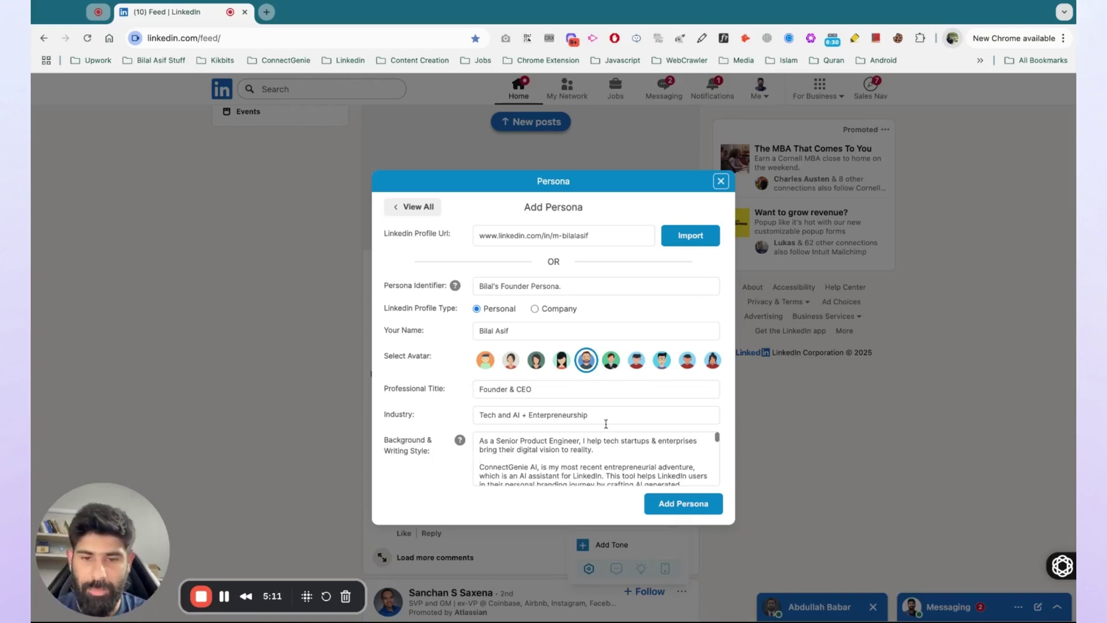
Save the founder persona, then bring up a fresh blank Add Persona form
{"action": "scroll", "coordinate": [549, 448], "scroll_direction": "down", "scroll_amount": 3}
{"action": "scroll", "coordinate": [549, 449], "scroll_direction": "down", "scroll_amount": 2}
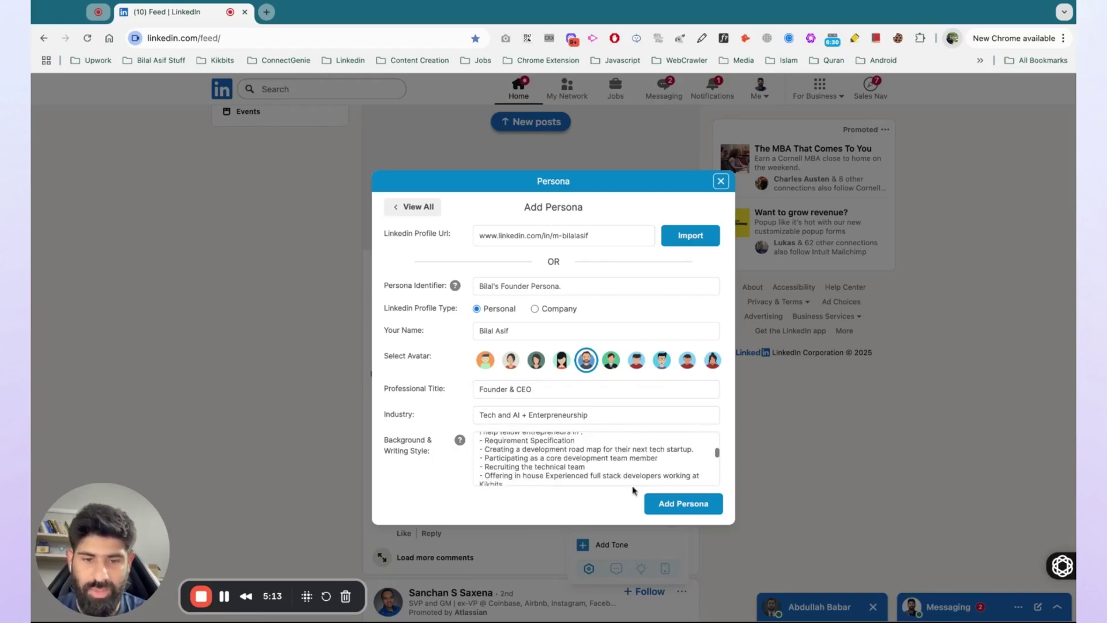
{"action": "left_click", "coordinate": [675, 506]}
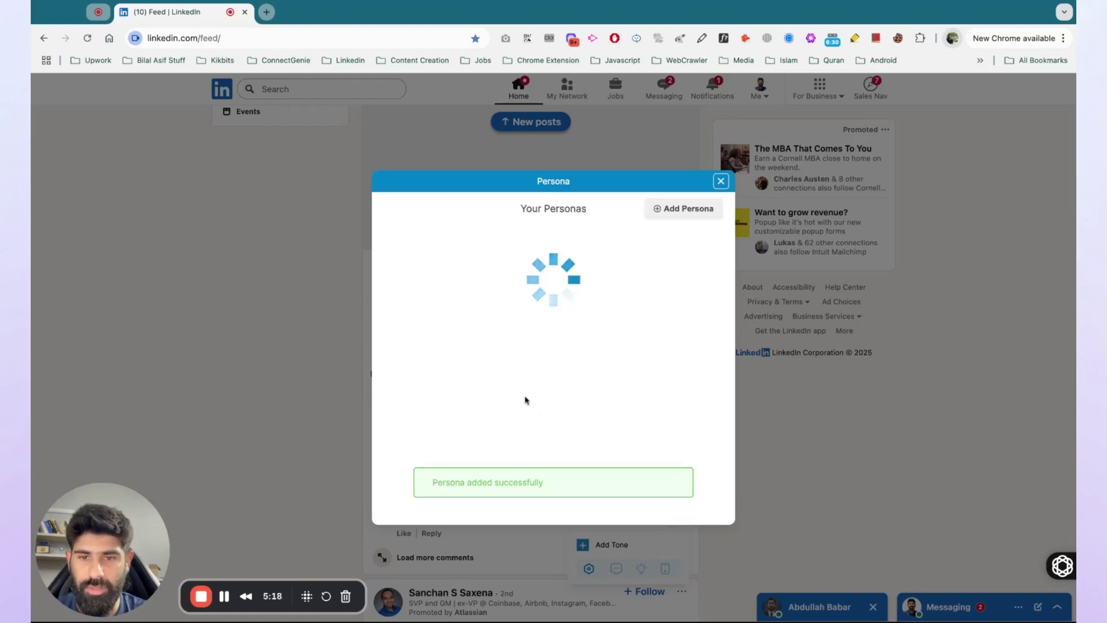
{"action": "left_click", "coordinate": [664, 209]}
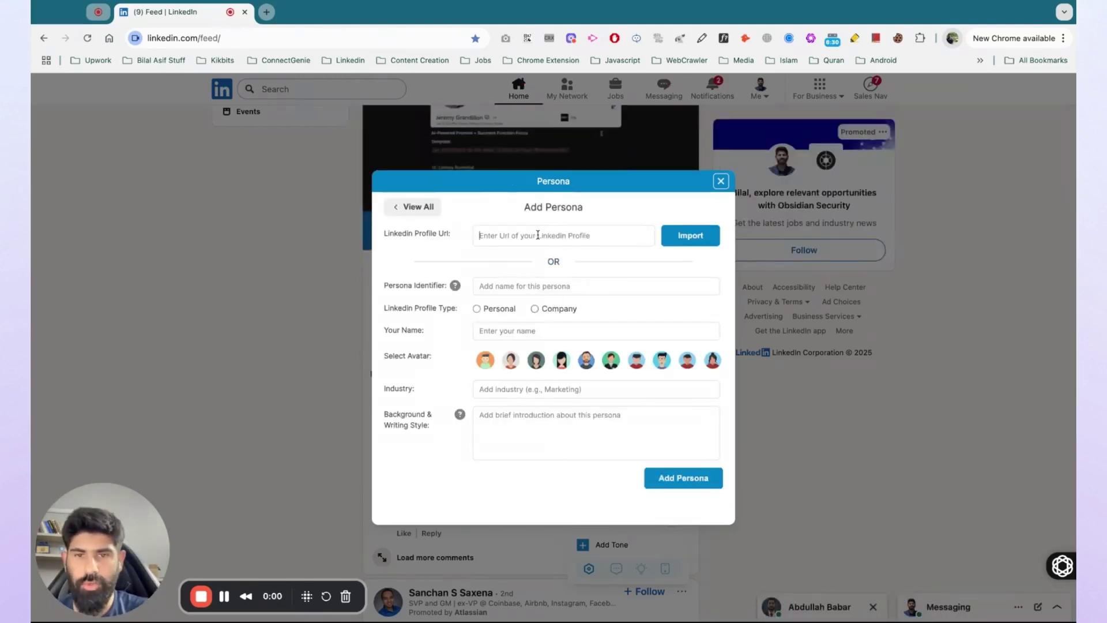
Import a pasted profile as 'Chief Marketing Officer' and enter industry 'SaaS Product Marketing'
{"action": "left_click", "coordinate": [538, 235]}
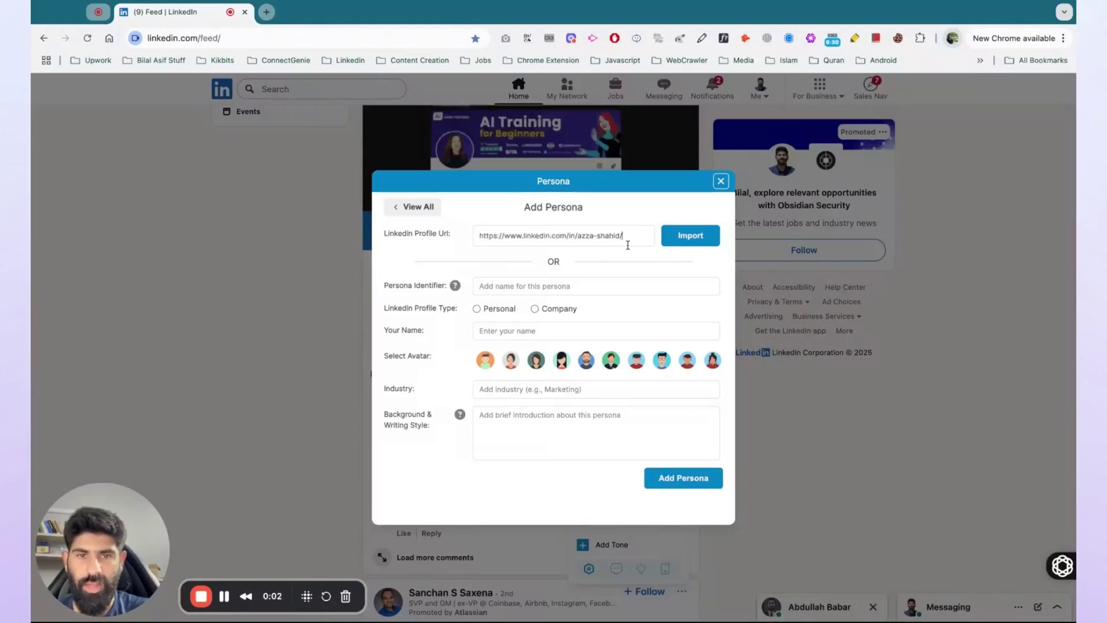
{"action": "left_click", "coordinate": [687, 244]}
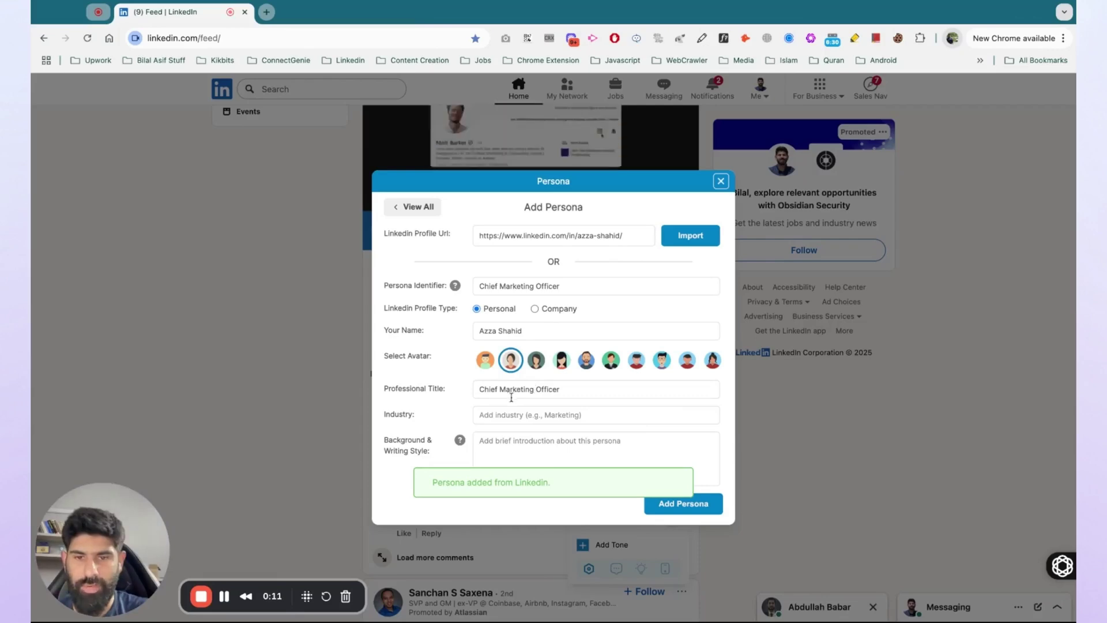
{"action": "left_click", "coordinate": [490, 415]}
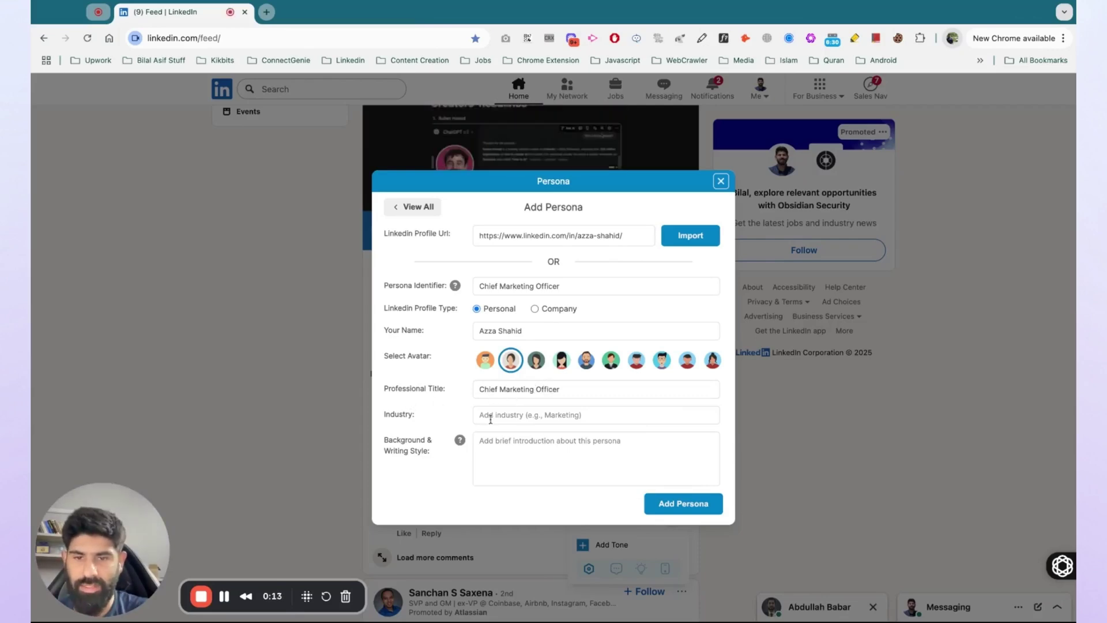
{"action": "type", "text": "SaaS Product Marketing"}
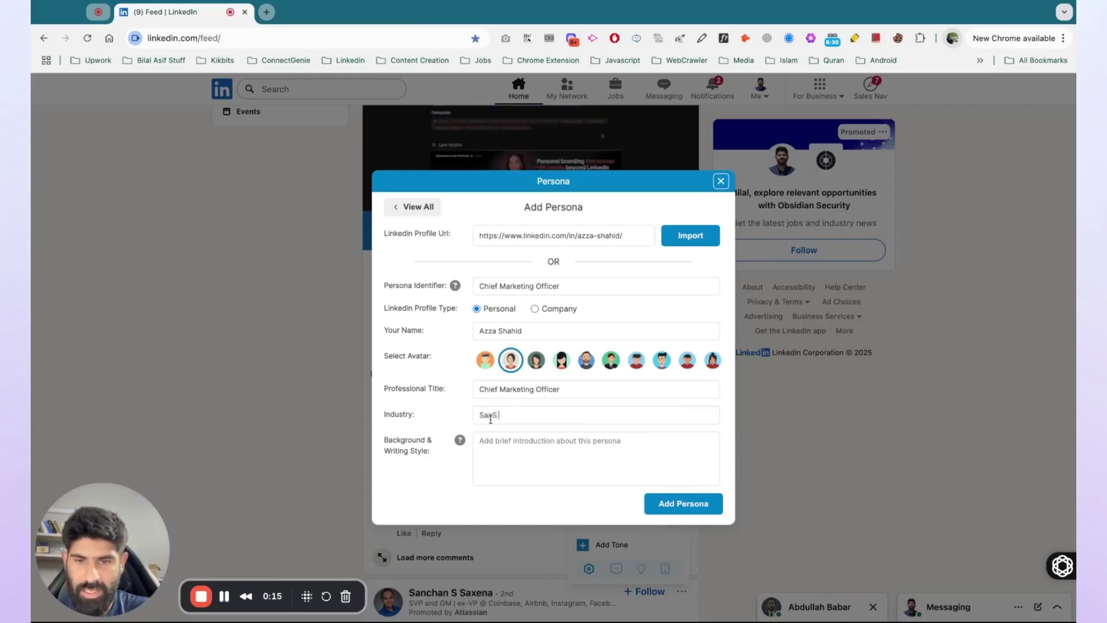
Describe a short, punchy writing style aimed at marketers and founders, then save the persona
{"action": "left_click", "coordinate": [489, 452]}
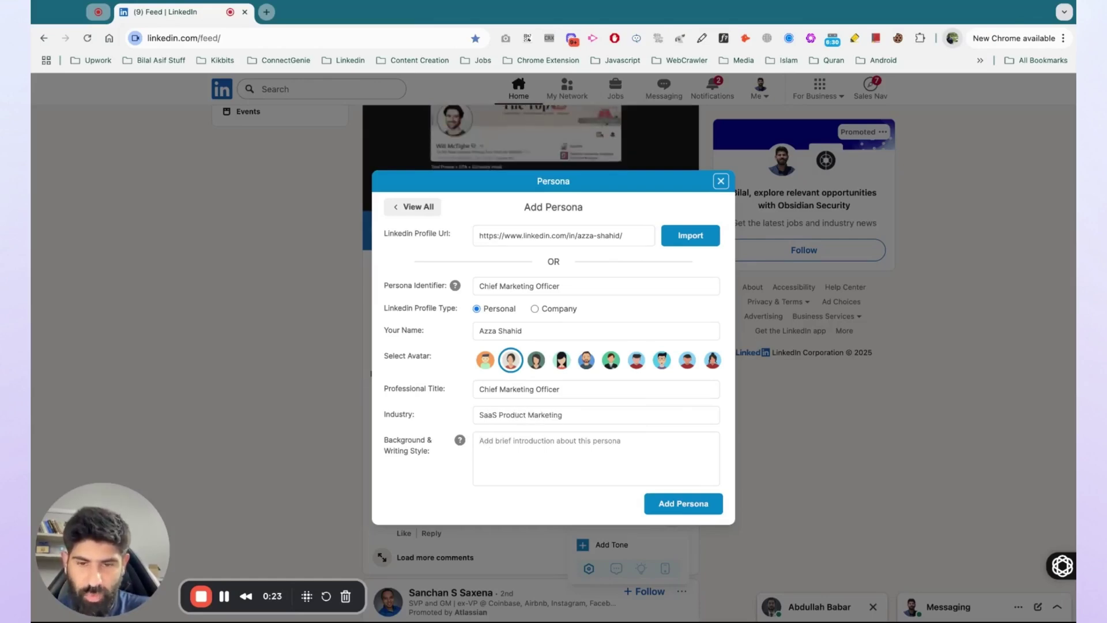
{"action": "type", "text": "I"}
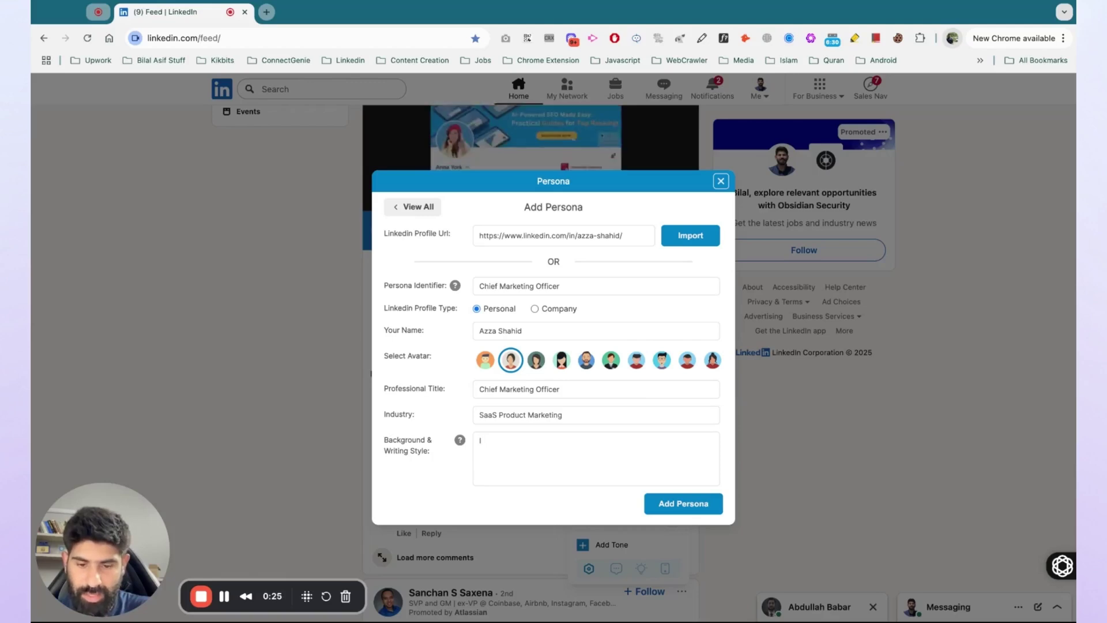
{"action": "type", "text": " write short sente"}
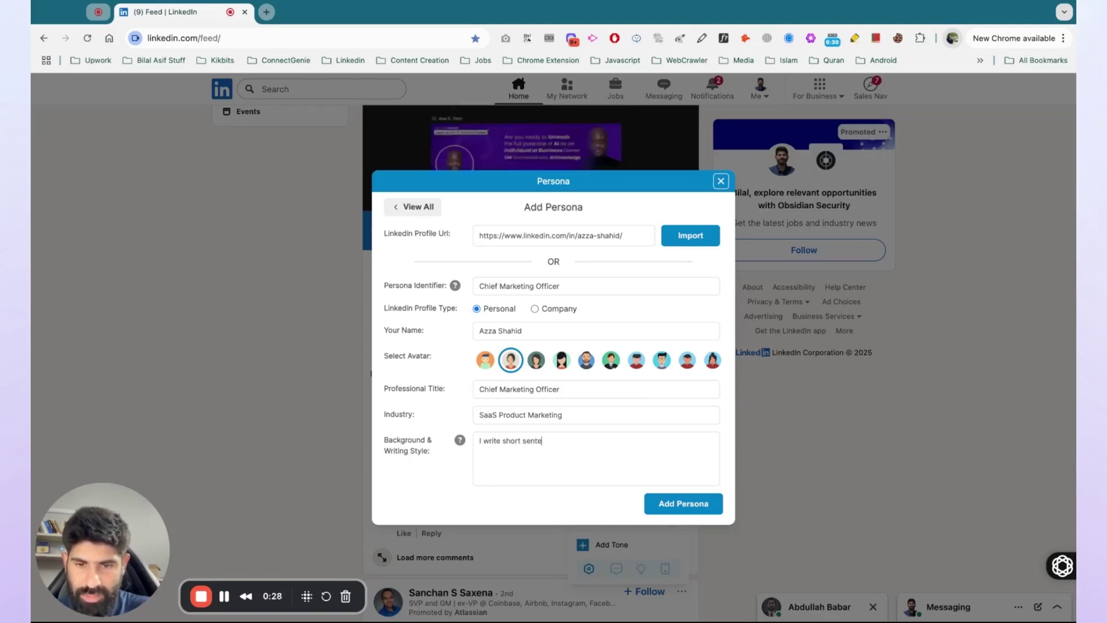
{"action": "type", "text": "nces that are punchy and"}
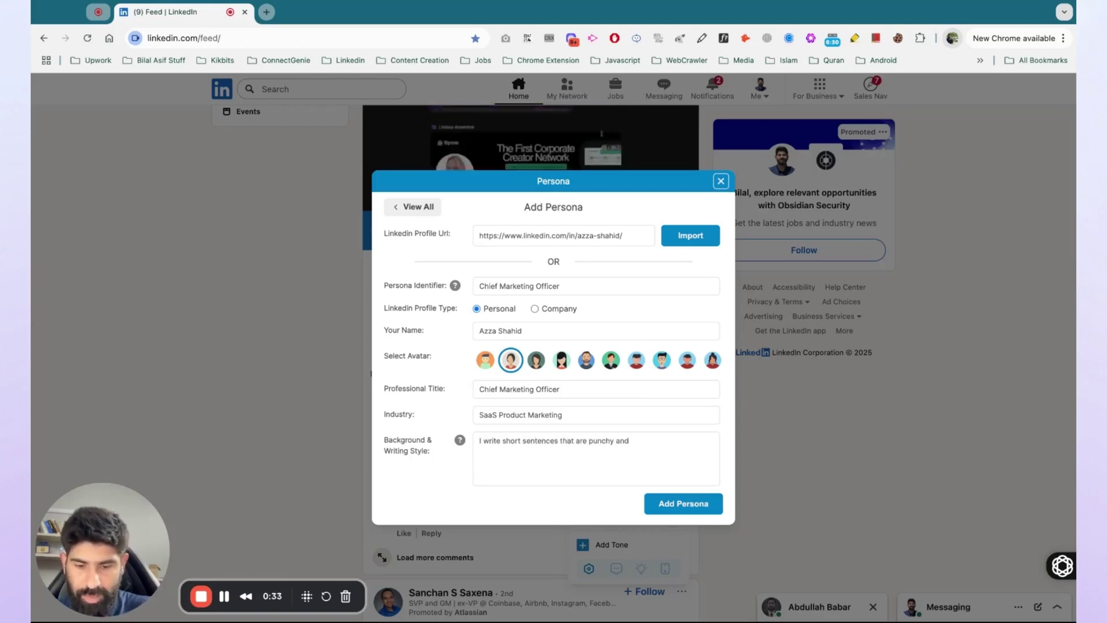
{"action": "type", "text": " My target audiecne is Mar"}
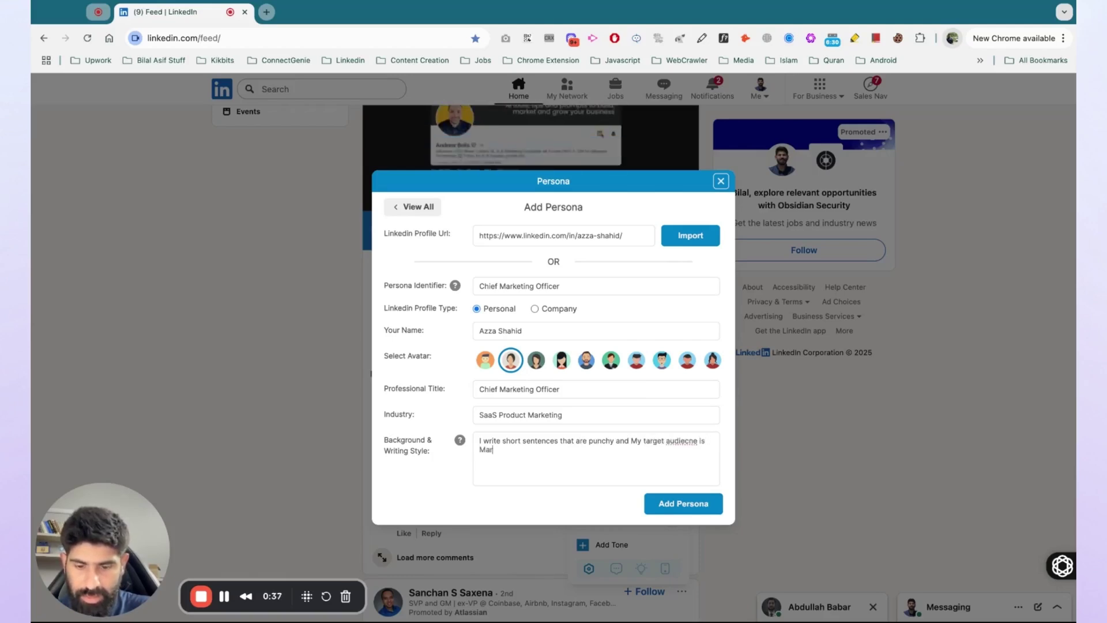
{"action": "type", "text": "ketiers and Founders."}
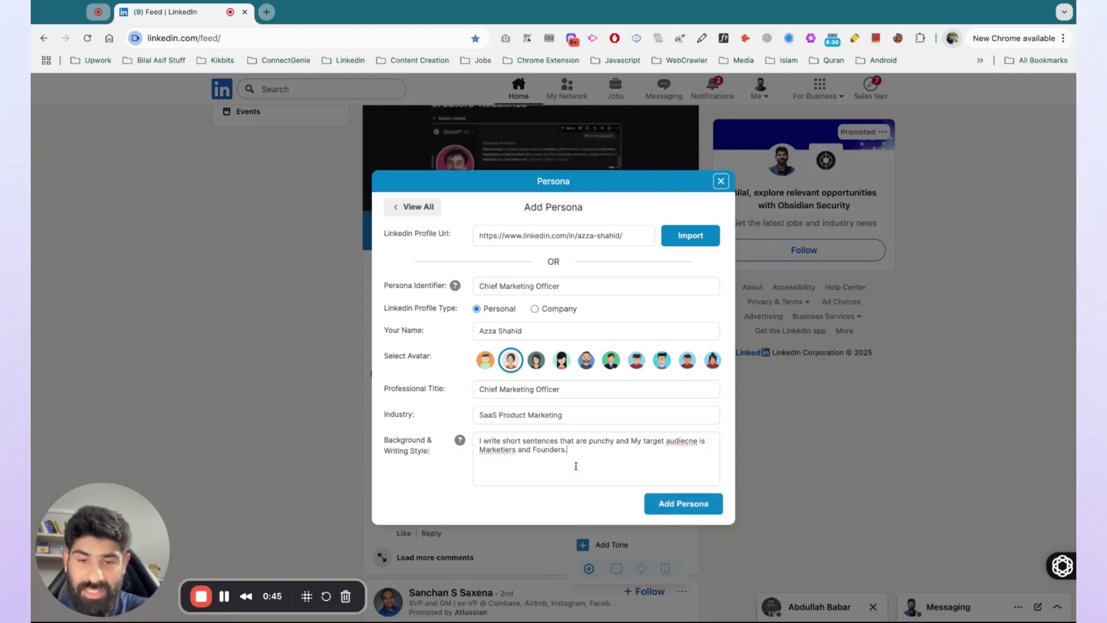
{"action": "left_click", "coordinate": [684, 503]}
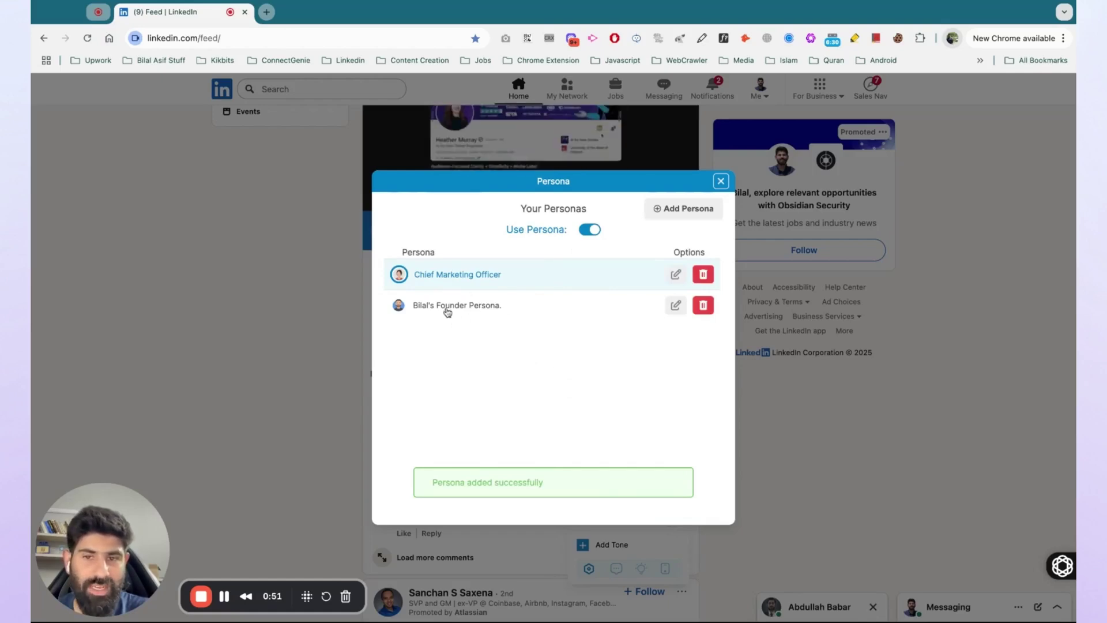
Close the persona manager and select the Founder Persona for comments in the comment persona picker
{"action": "left_click", "coordinate": [721, 181]}
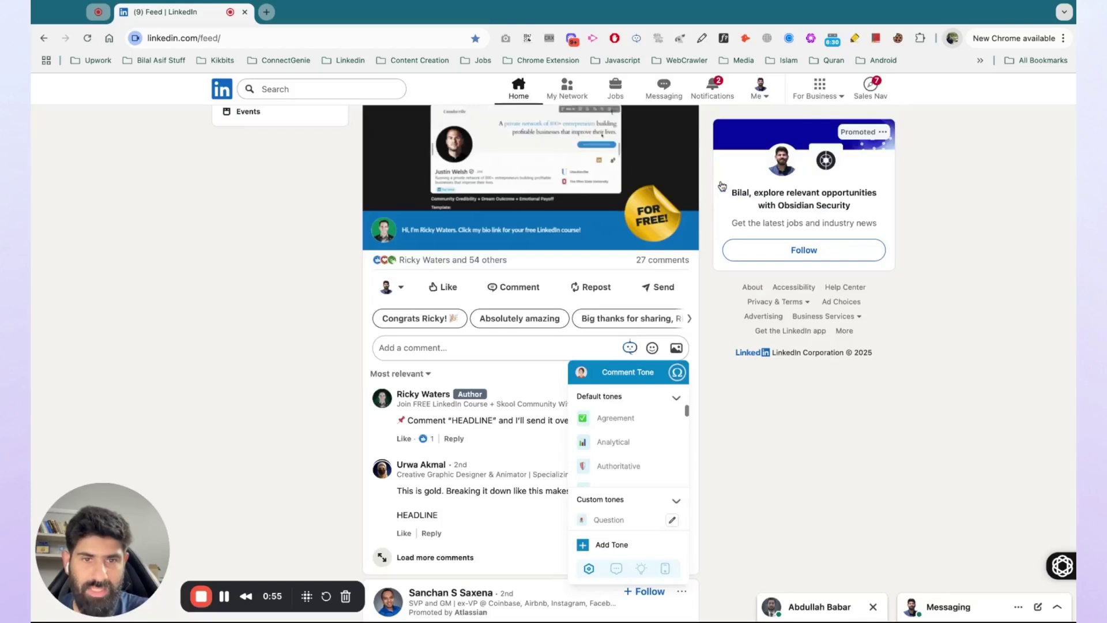
{"action": "left_click", "coordinate": [583, 373]}
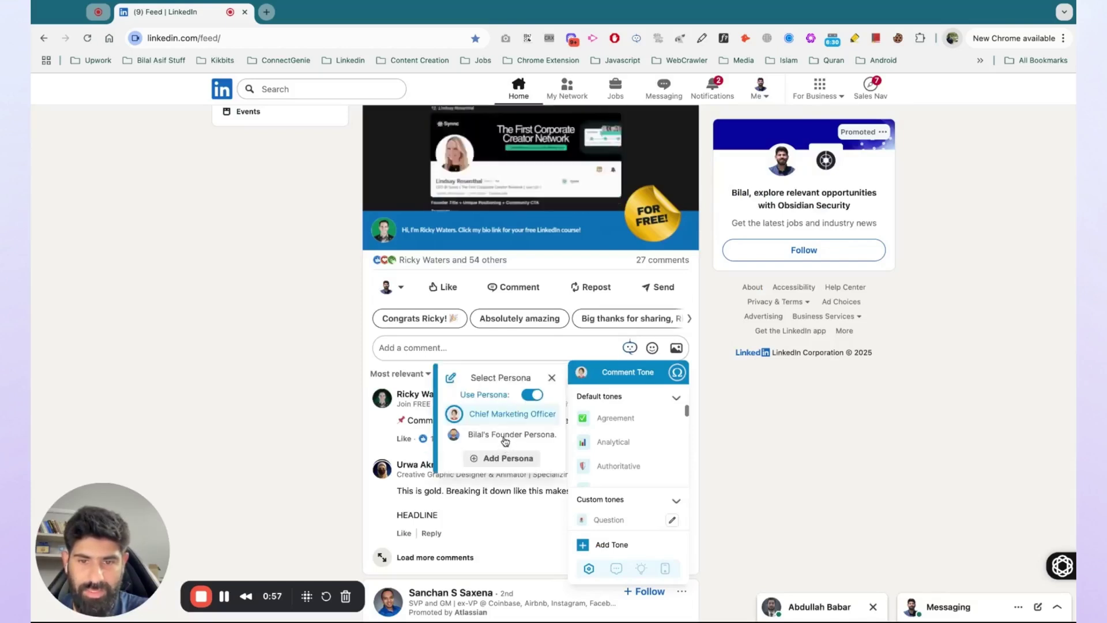
{"action": "left_click", "coordinate": [507, 435]}
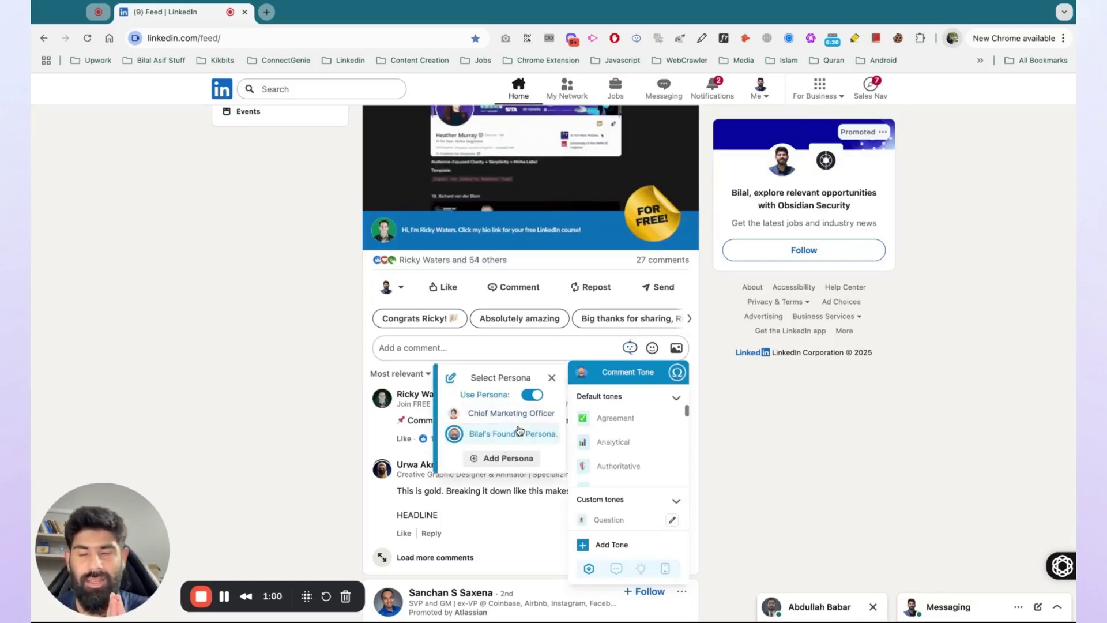
{"action": "left_click", "coordinate": [581, 374]}
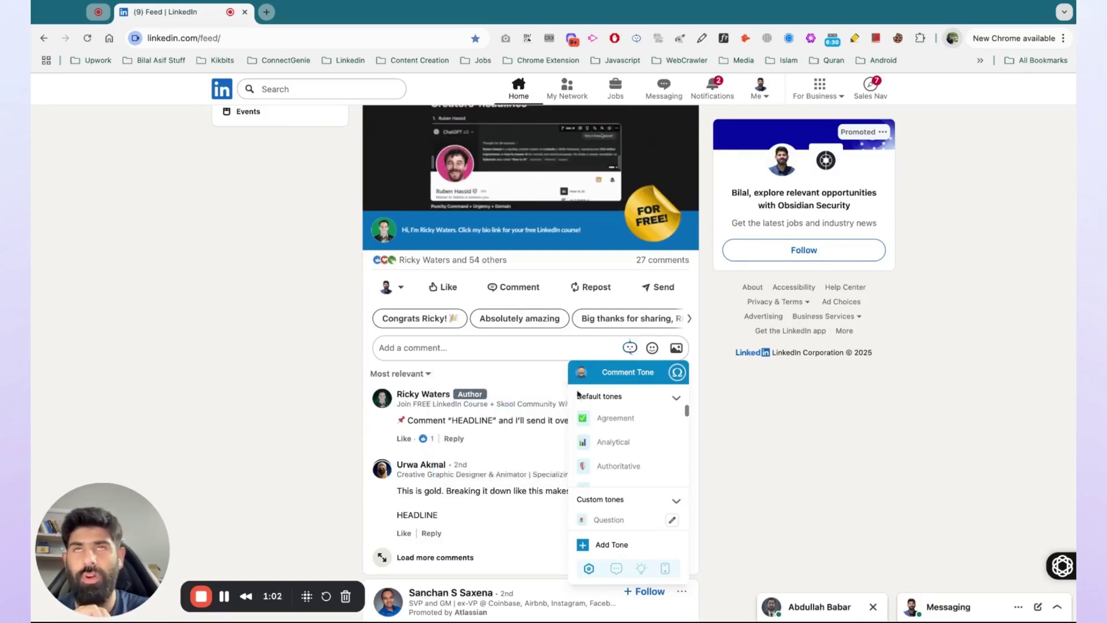
{"action": "left_click", "coordinate": [628, 349]}
{"action": "left_click", "coordinate": [628, 349]}
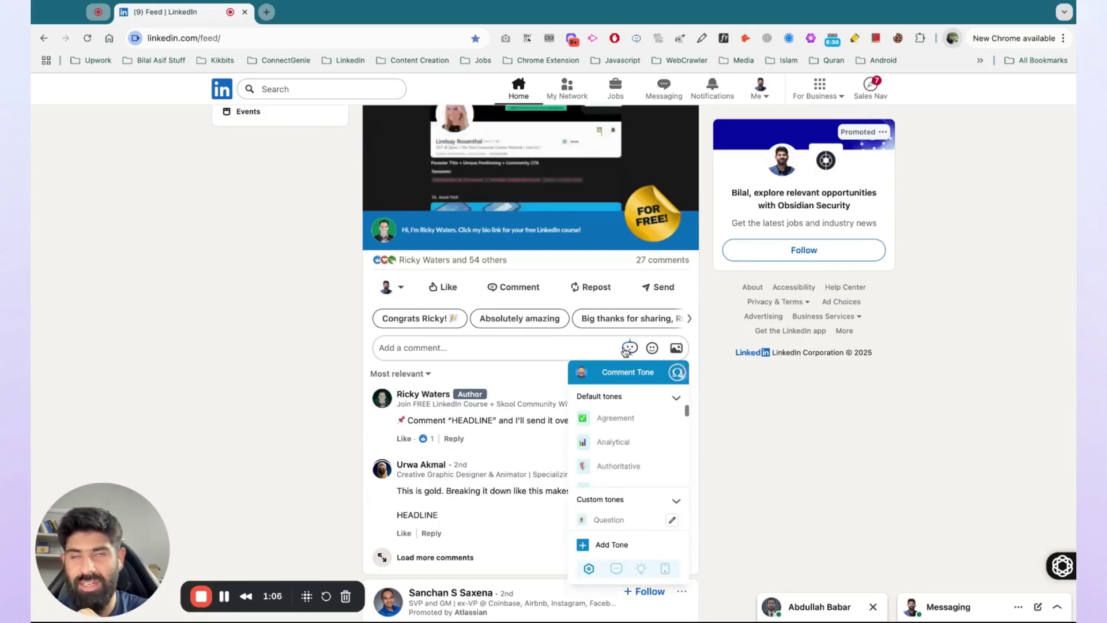